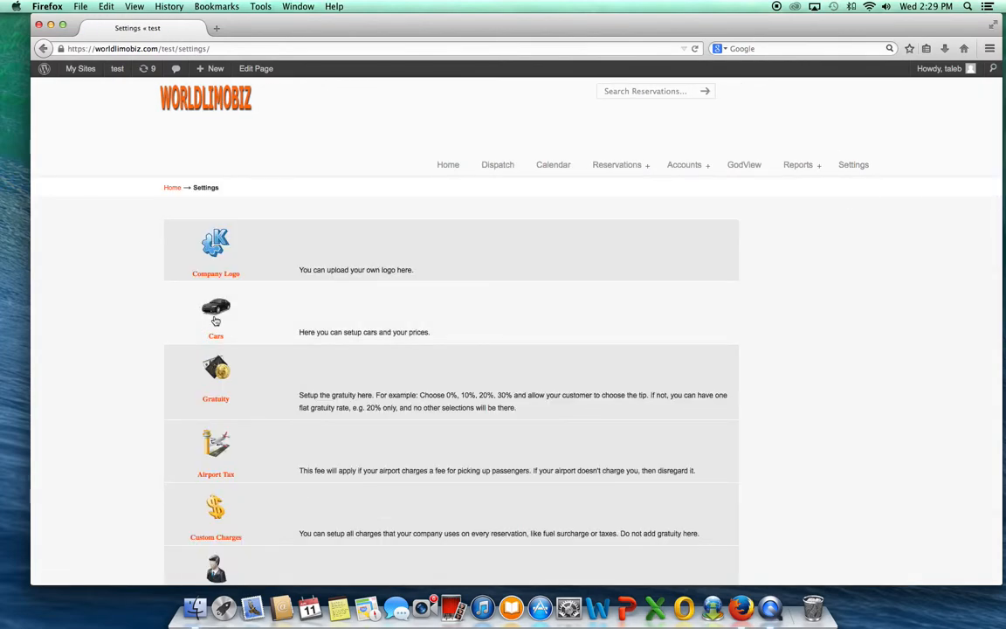
# Step: Open the car settings and delete the existing Sedan from the car list
pyautogui.click(220, 315)
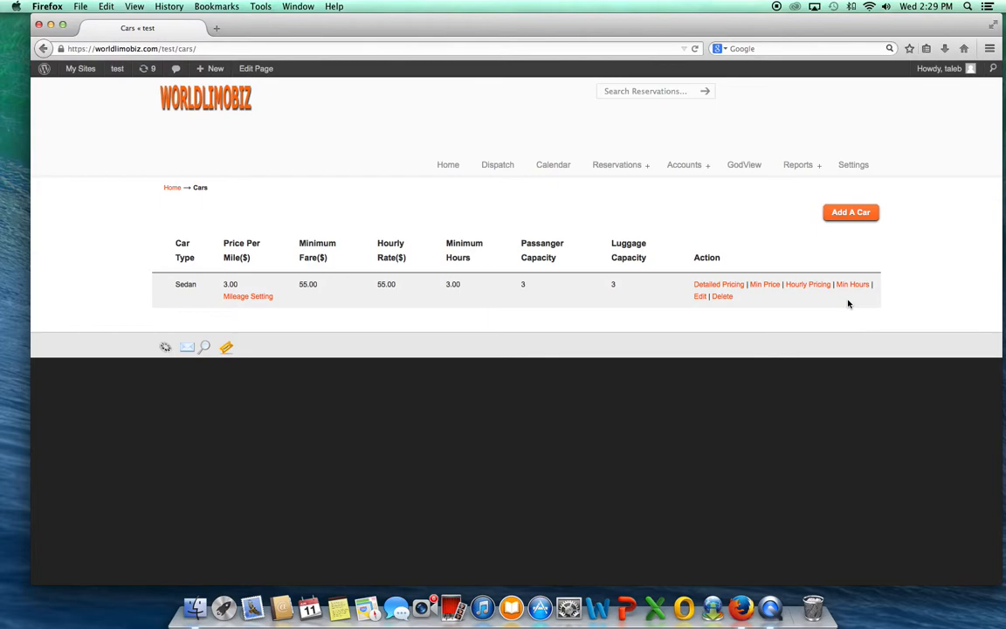
pyautogui.click(722, 297)
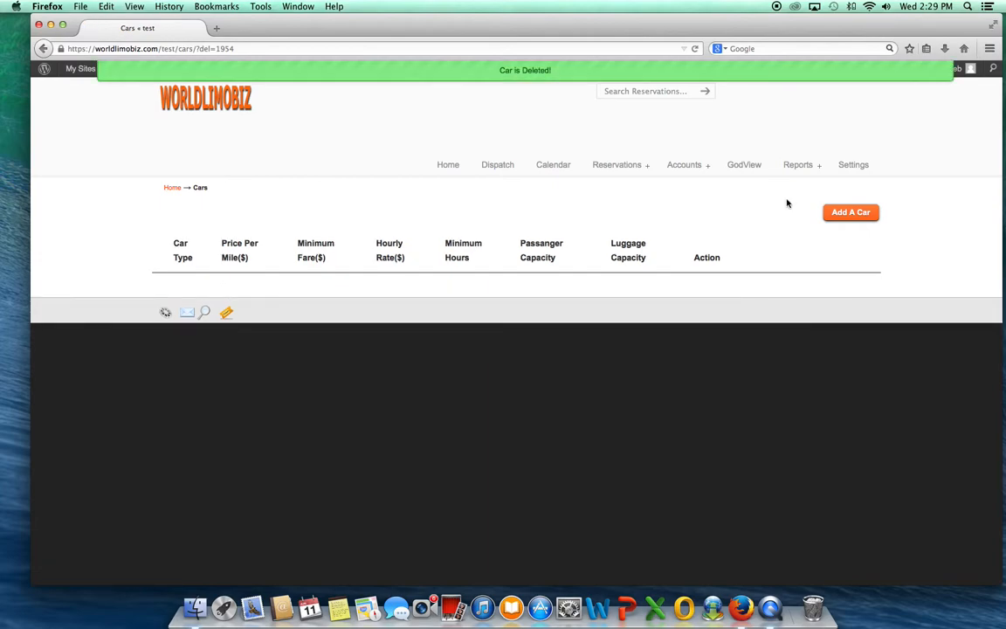
# Step: Start a new car entry with the car type Sedan and choose a car image for it from the gallery
pyautogui.click(854, 214)
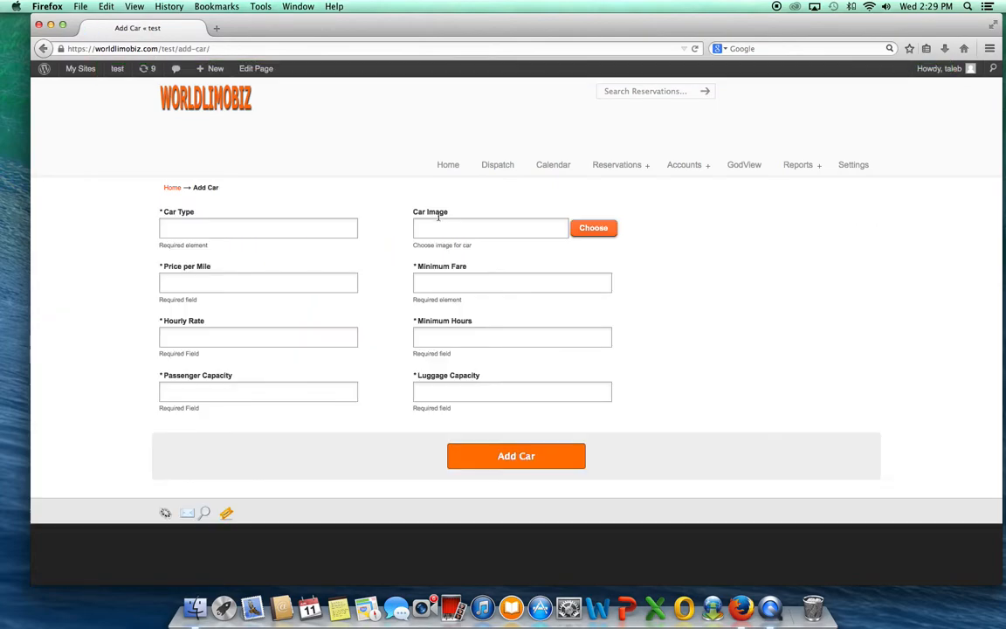
pyautogui.click(262, 228)
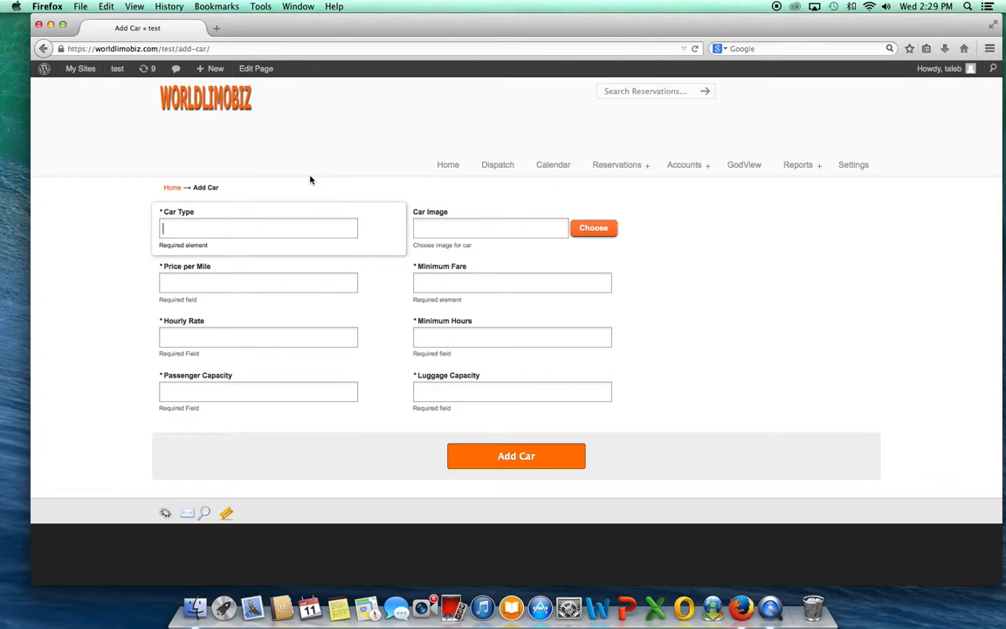
pyautogui.write('Sedan')
pyautogui.click(419, 228)
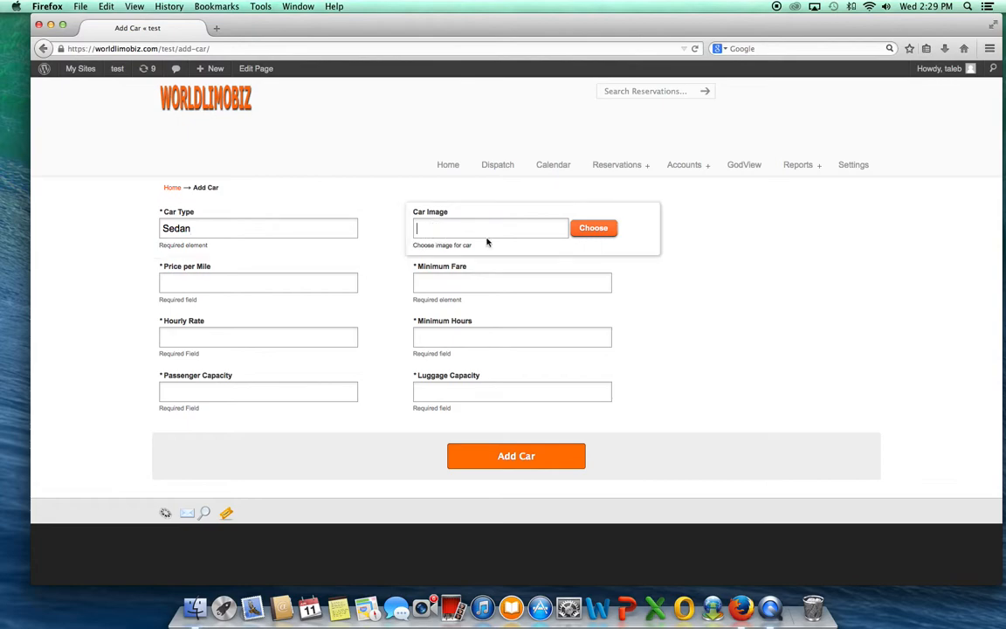
pyautogui.click(594, 229)
pyautogui.click(371, 244)
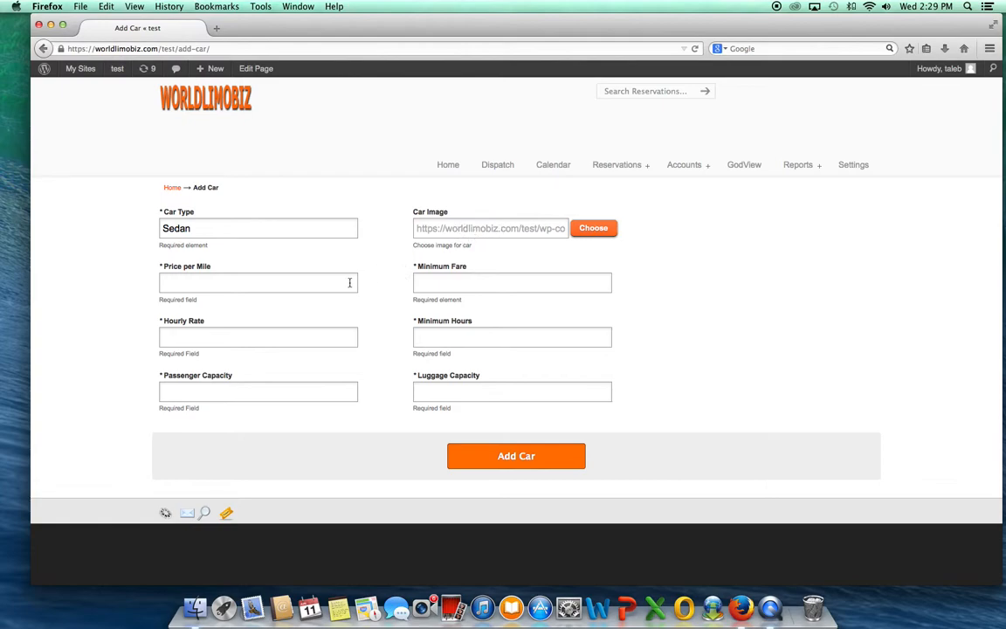
# Step: Set the new car's price per mile to 2, minimum fare to 55, hourly rate to 55 and minimum hours to 3
pyautogui.click(181, 280)
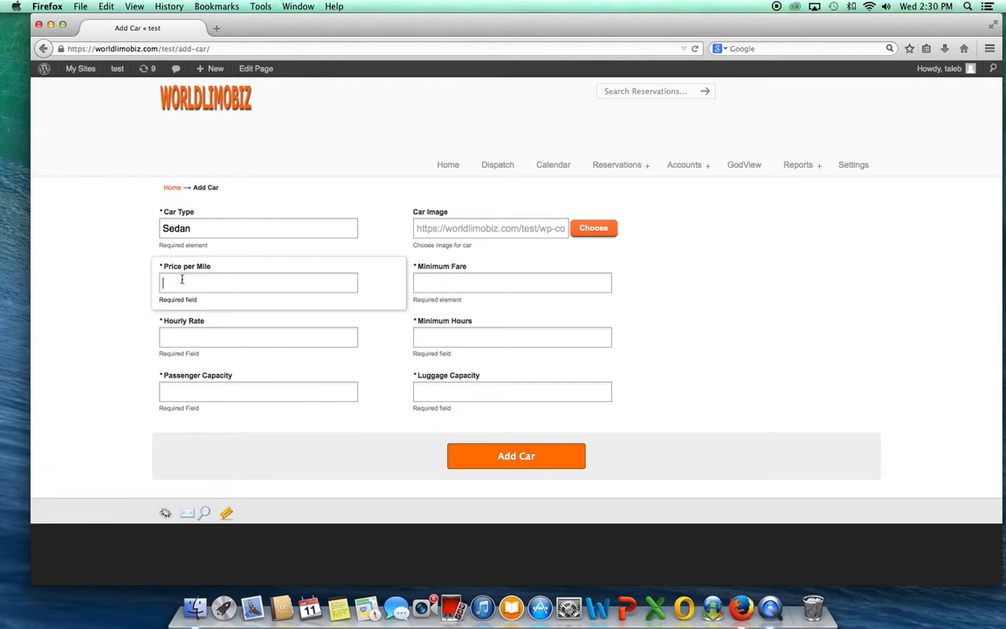
pyautogui.write('2')
pyautogui.click(443, 277)
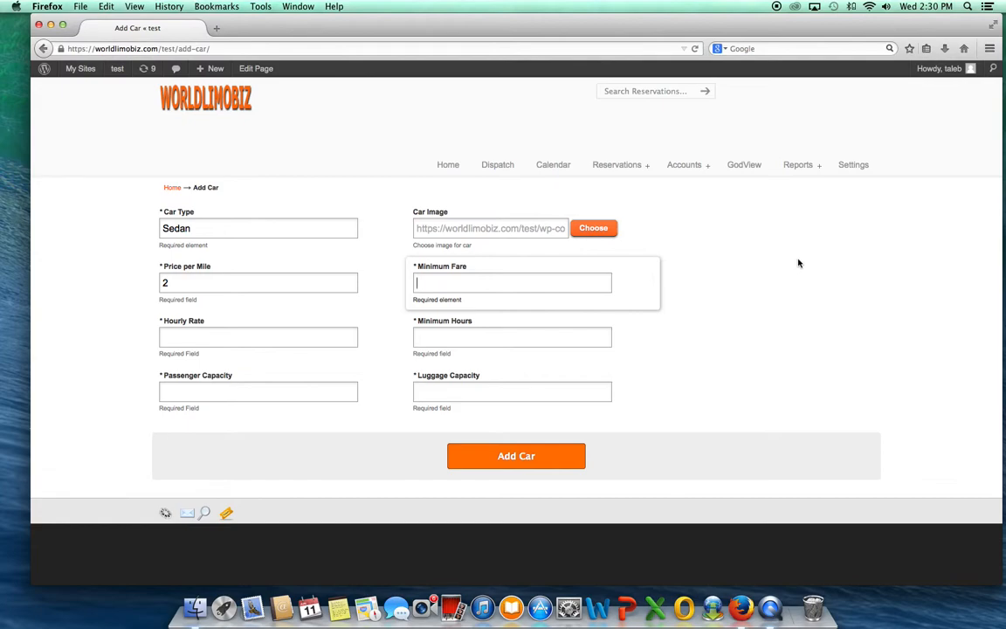
pyautogui.write('55')
pyautogui.click(166, 337)
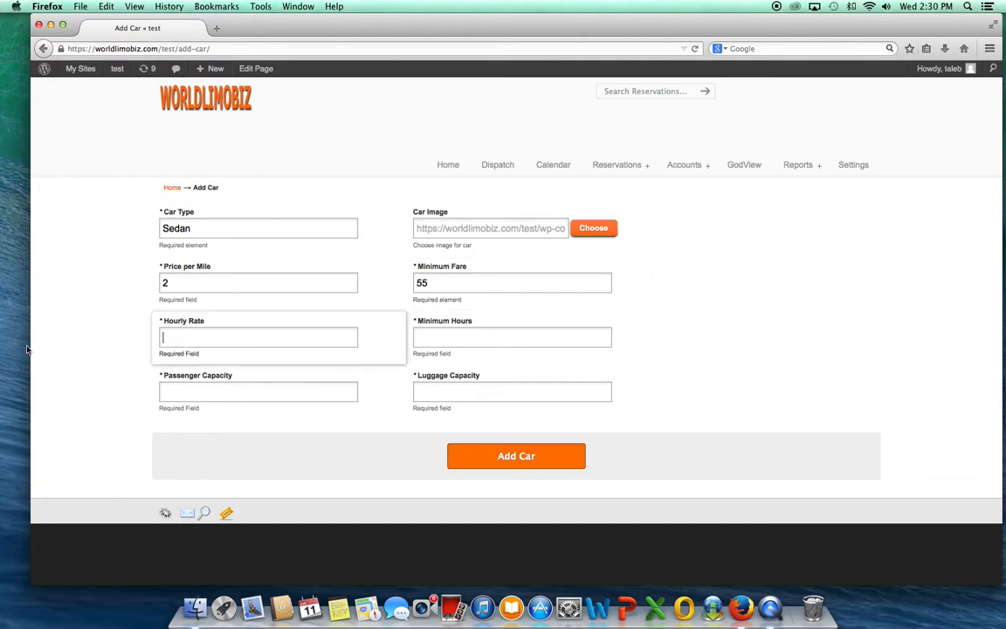
pyautogui.write('55')
pyautogui.click(472, 334)
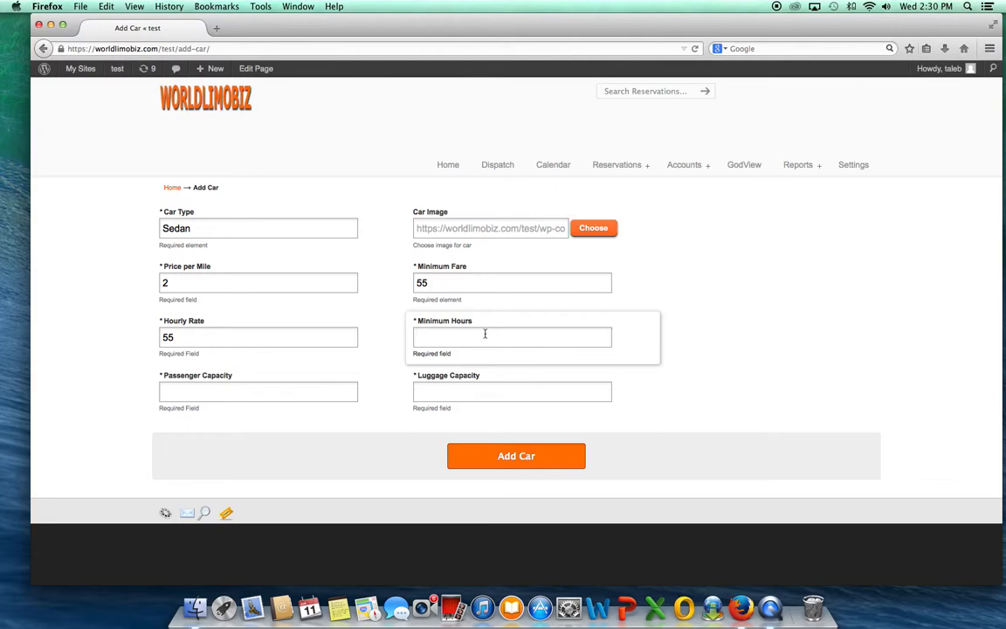
pyautogui.write('3')
# Step: Set the passenger capacity to 3 and the luggage capacity to 4, and add the car
pyautogui.click(196, 389)
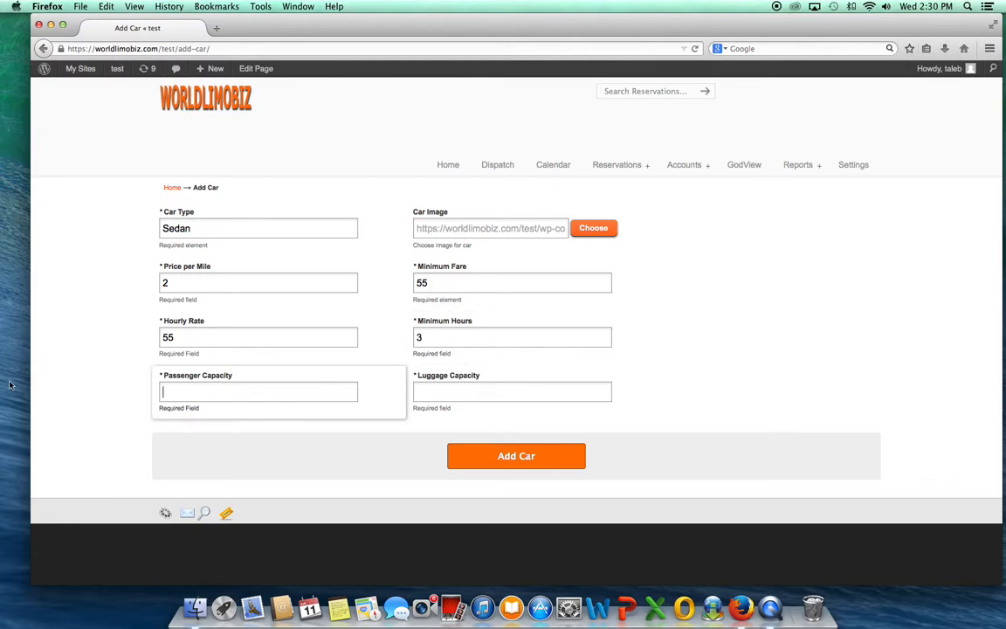
pyautogui.write('3')
pyautogui.click(483, 392)
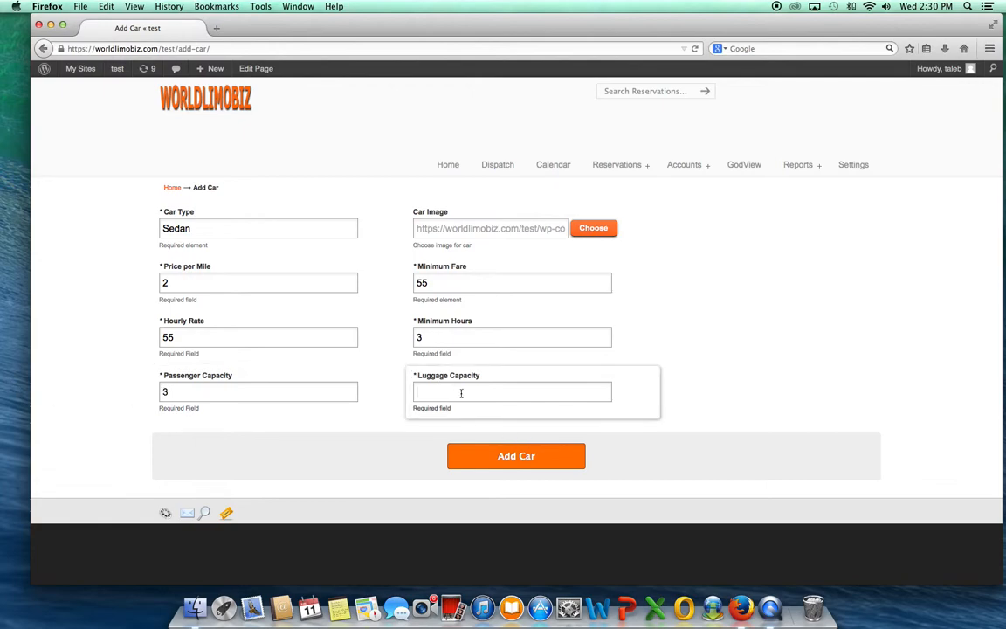
pyautogui.write('4')
pyautogui.click(791, 340)
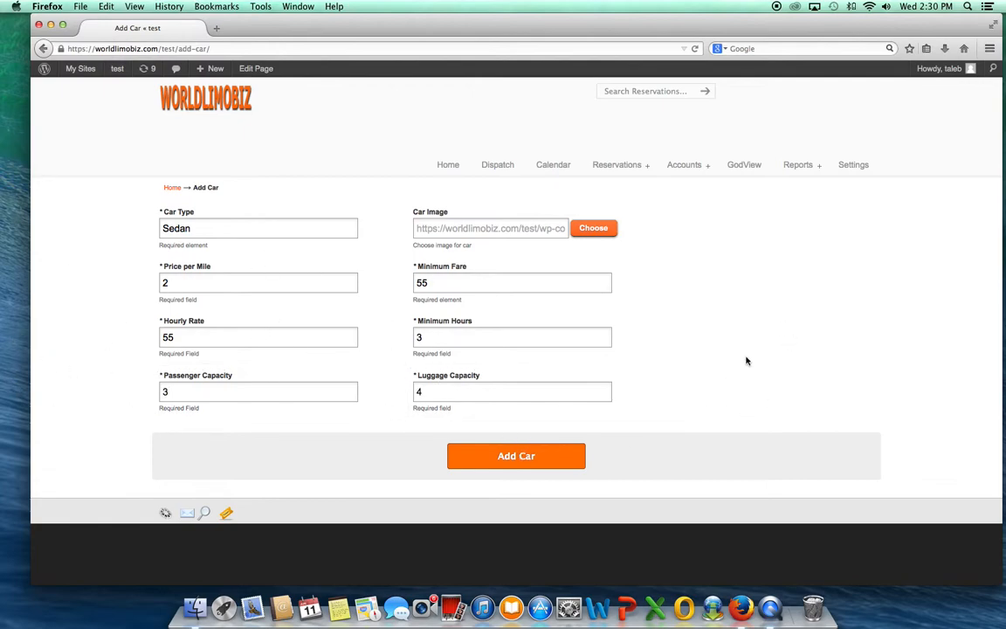
pyautogui.click(517, 455)
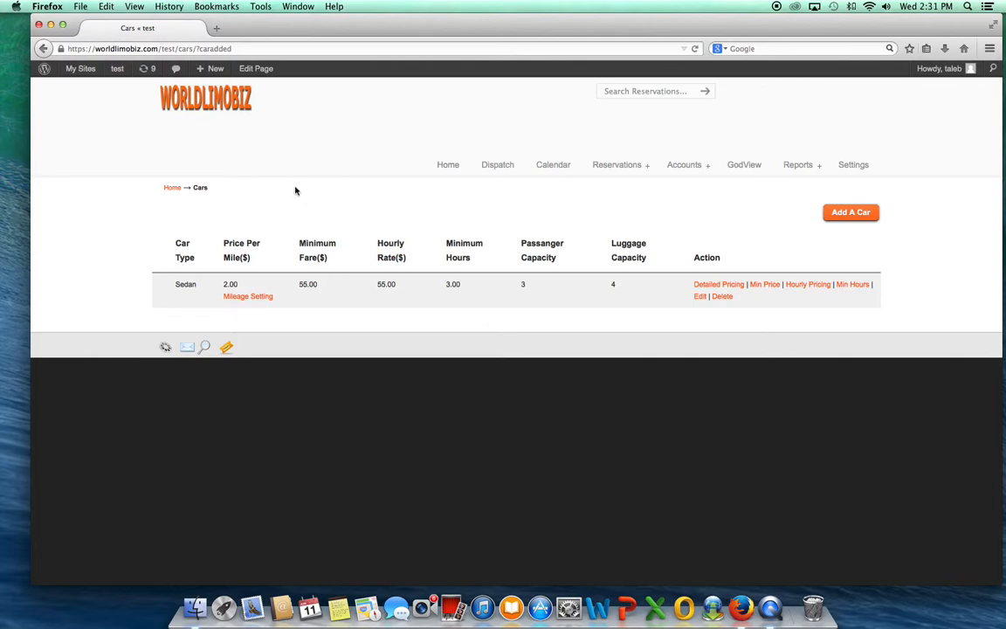
# Step: Open the Sedan's mileage settings and set their status to Enabled
pyautogui.click(251, 297)
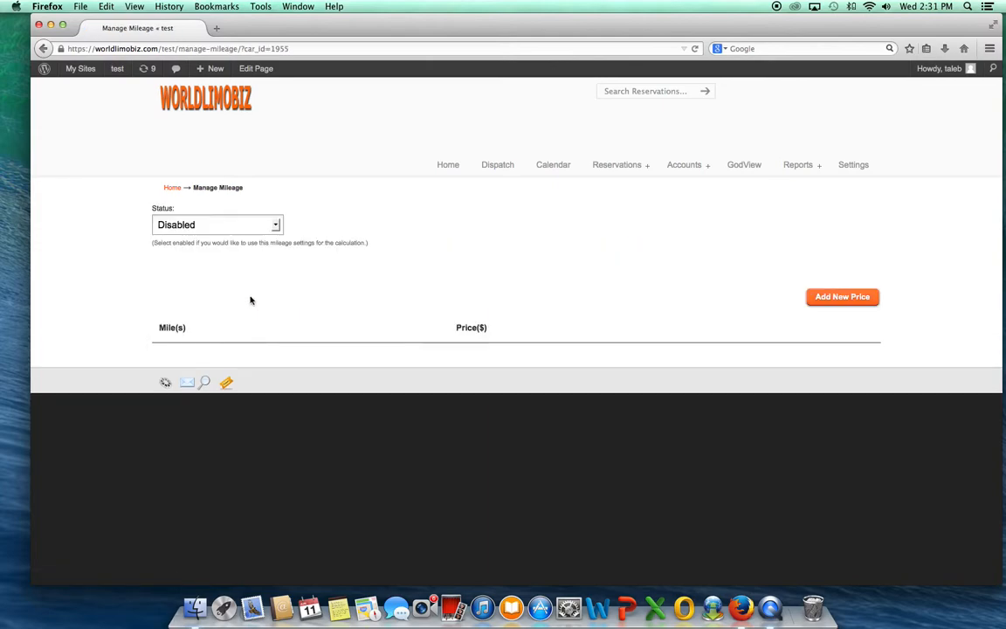
pyautogui.click(277, 226)
pyautogui.click(212, 254)
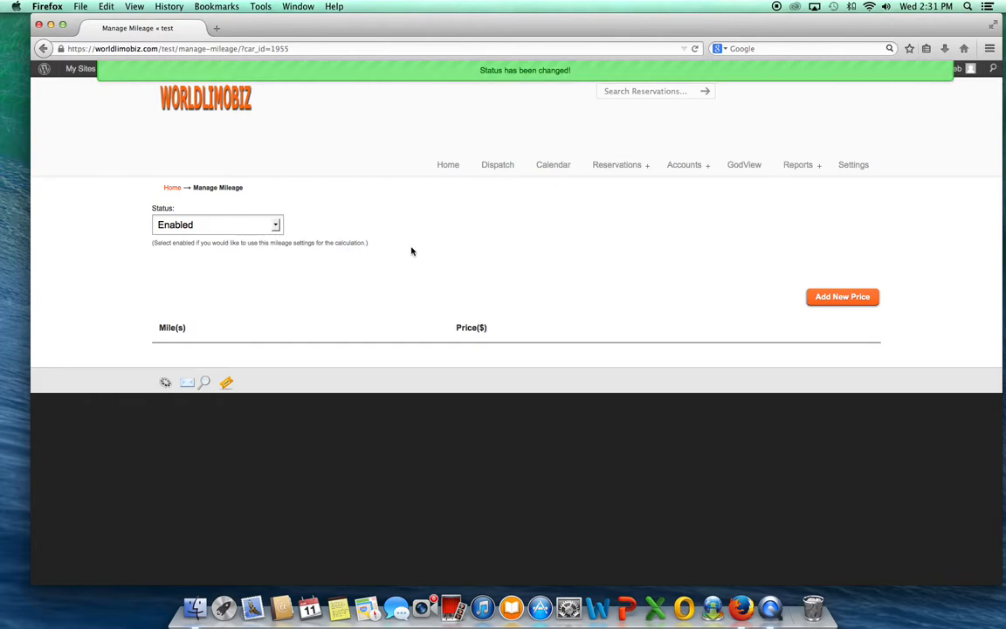
# Step: Add a mileage price of $55 for the range from 0 to 5 miles
pyautogui.click(833, 298)
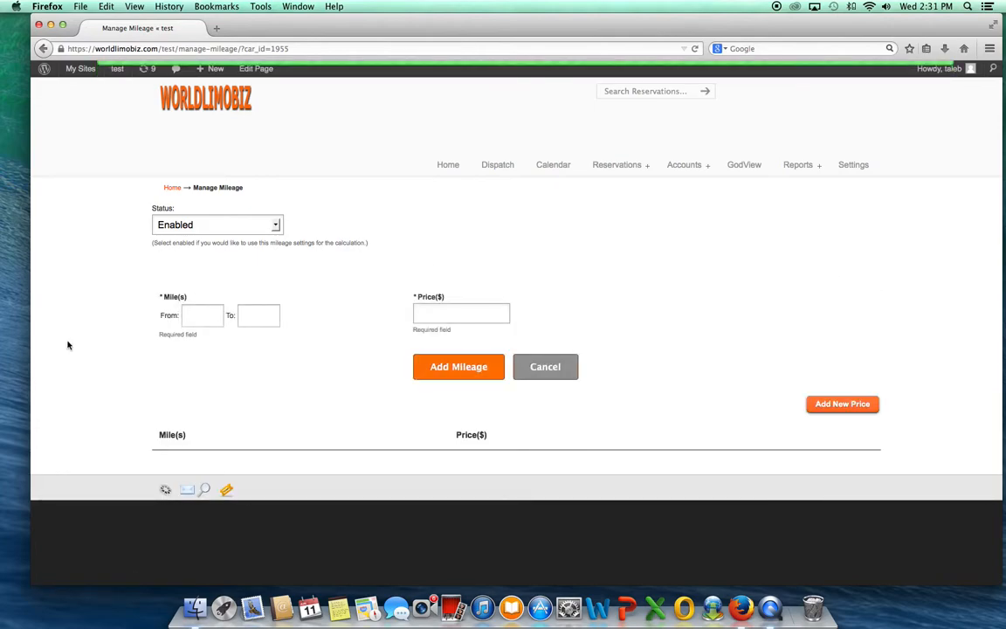
pyautogui.click(192, 316)
pyautogui.write('0')
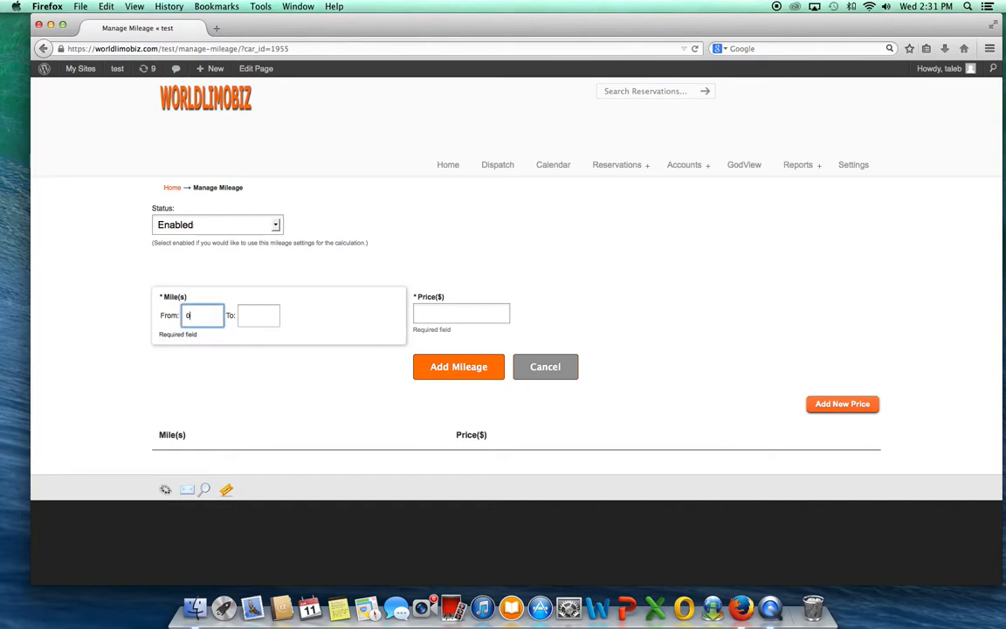
pyautogui.click(261, 314)
pyautogui.write('5')
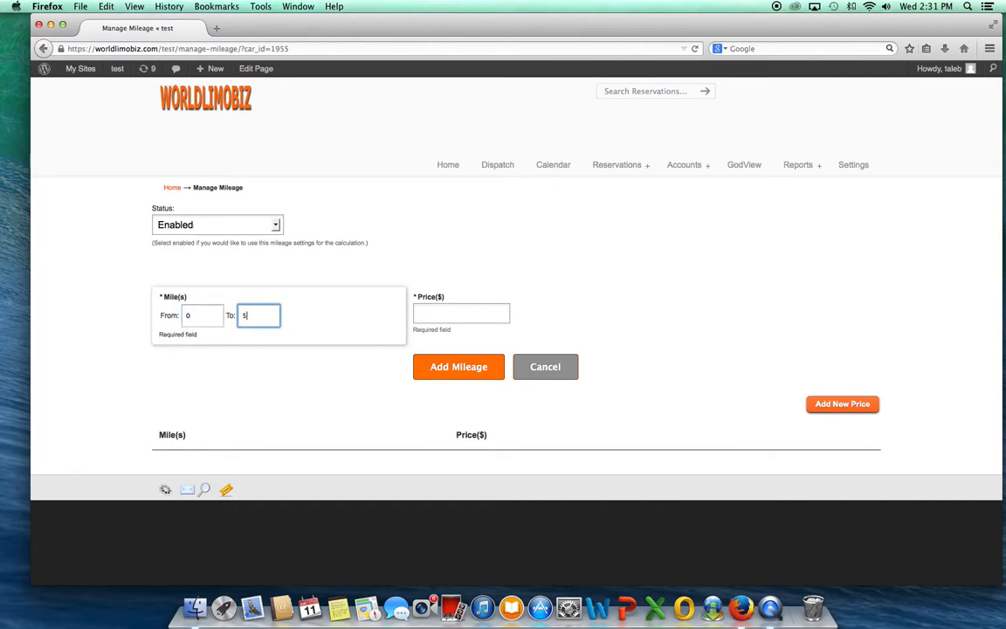
pyautogui.press('Tab')
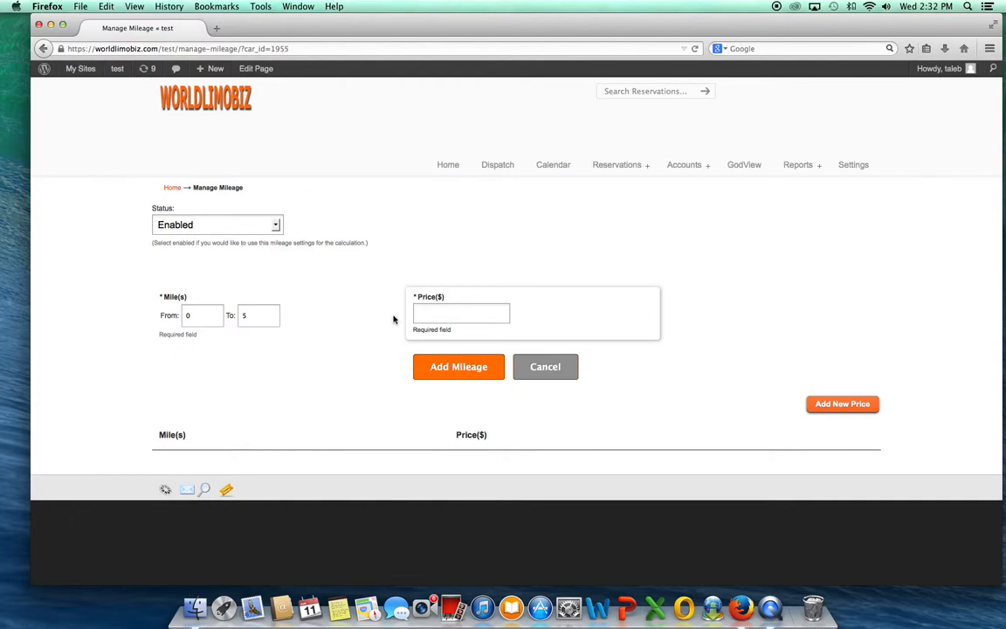
pyautogui.click(417, 311)
pyautogui.write('55')
pyautogui.click(445, 373)
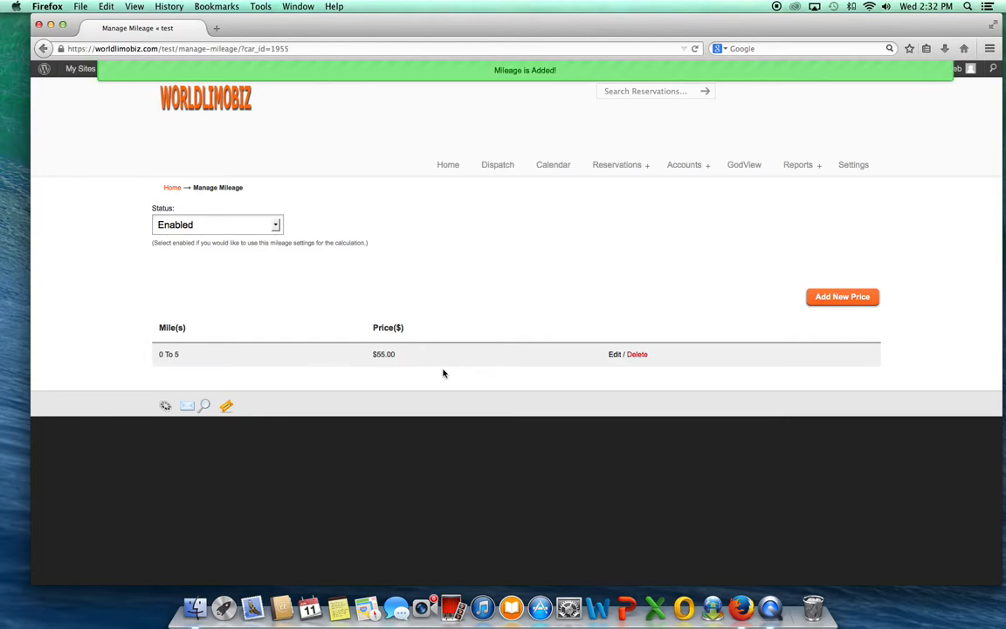
# Step: Add a mileage price of $60 for the range from 6 to 10 miles
pyautogui.click(831, 296)
pyautogui.click(203, 313)
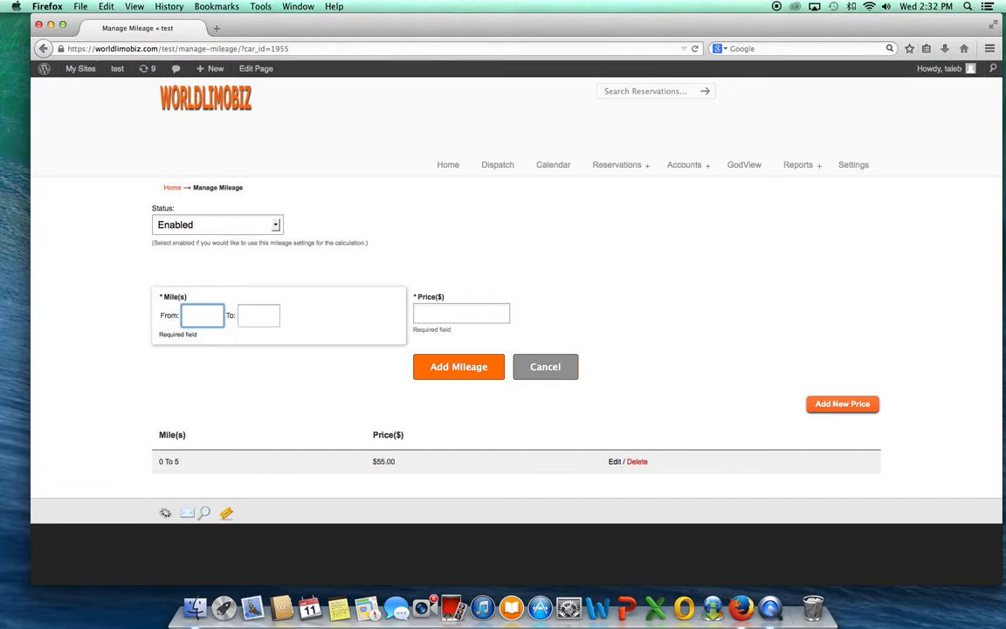
pyautogui.click(259, 315)
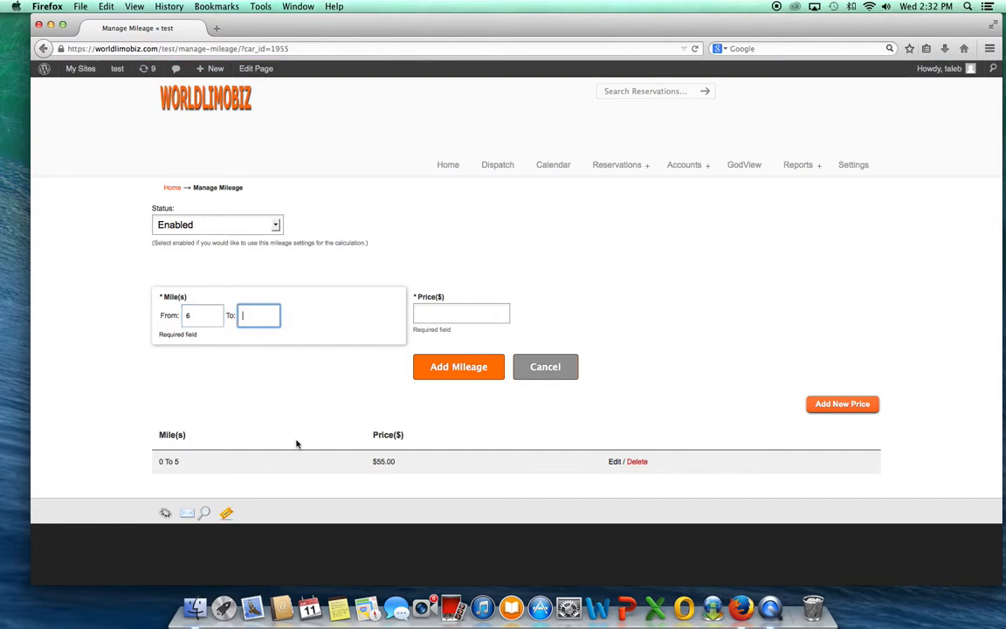
pyautogui.write('10')
pyautogui.click(449, 307)
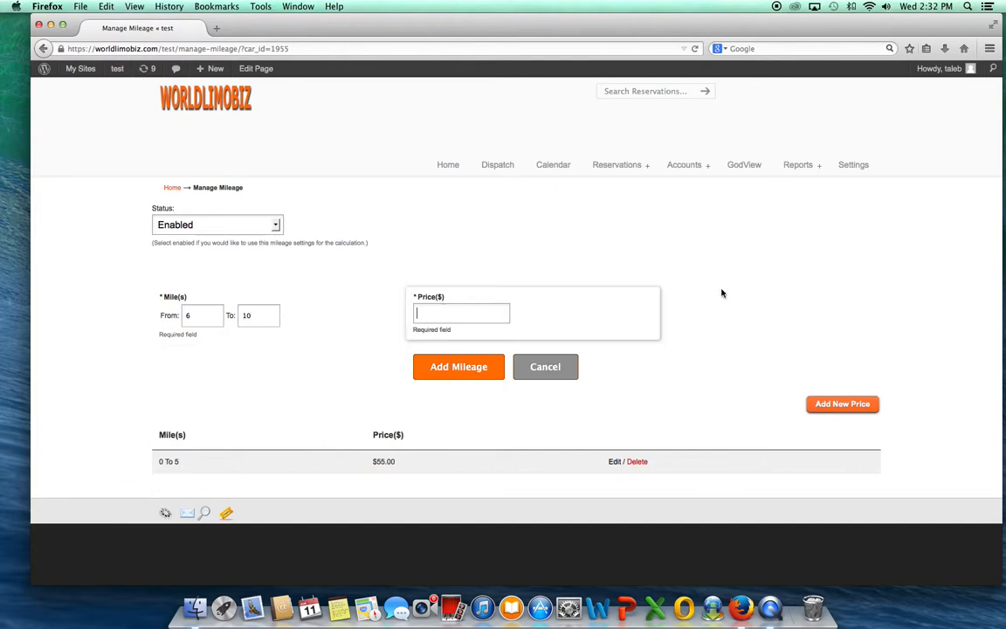
pyautogui.write('60')
pyautogui.click(453, 369)
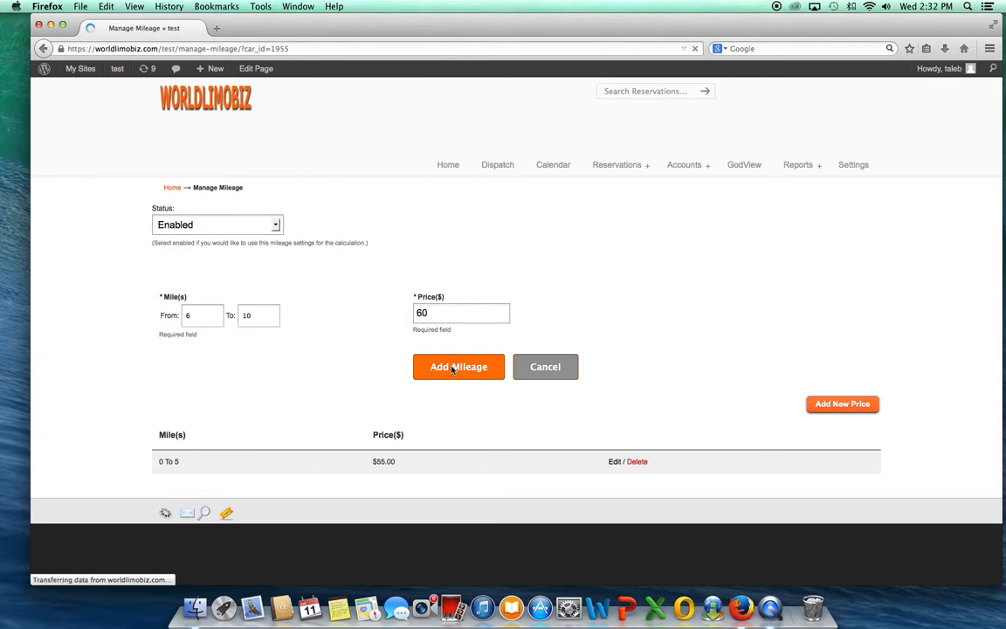
# Step: Add a mileage price of $75 for the range from 11 to 30 miles
pyautogui.click(837, 297)
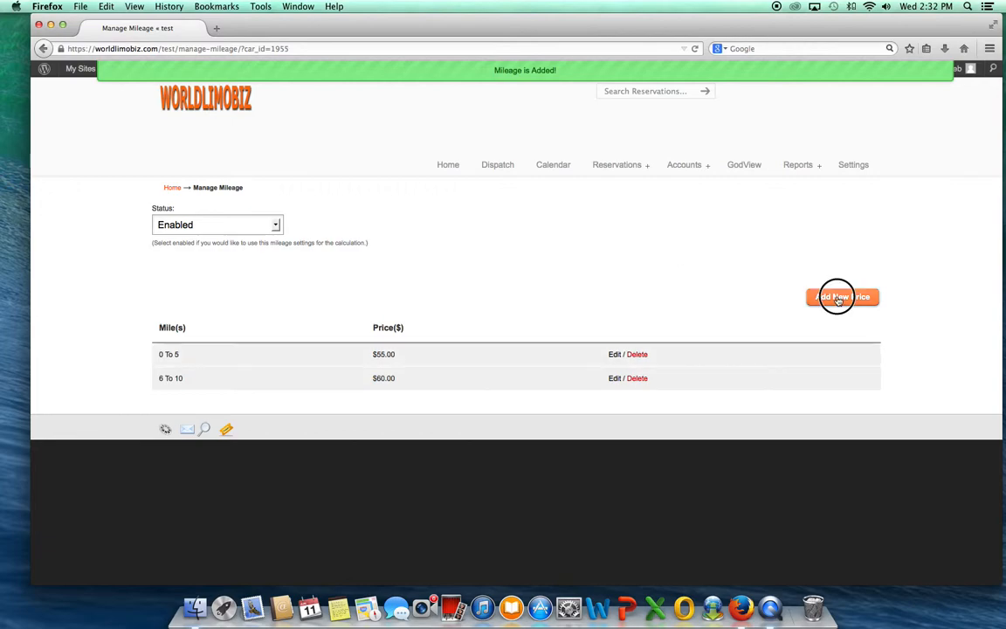
pyautogui.click(200, 315)
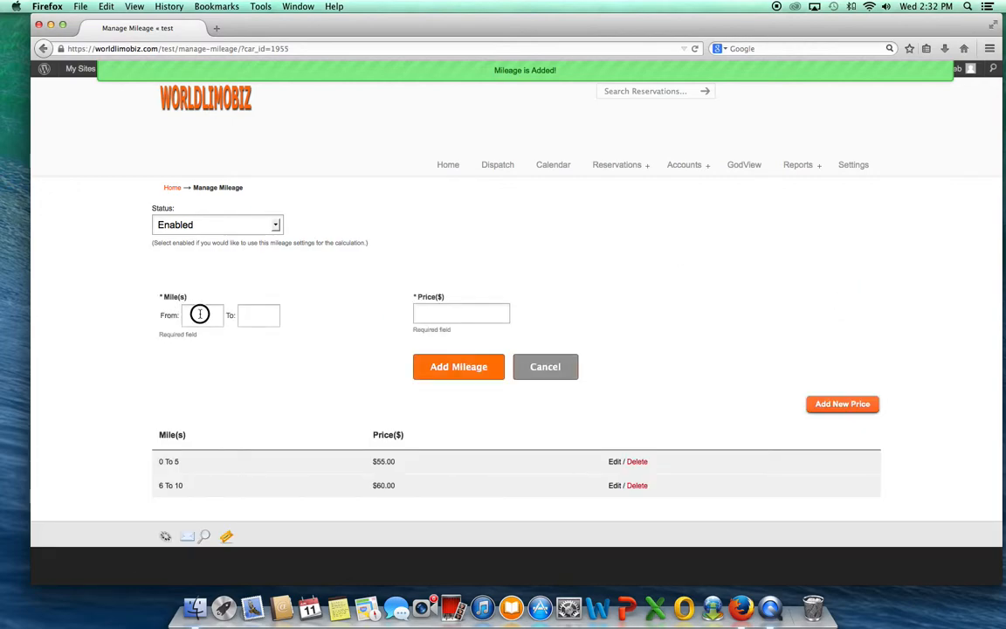
pyautogui.write('10')
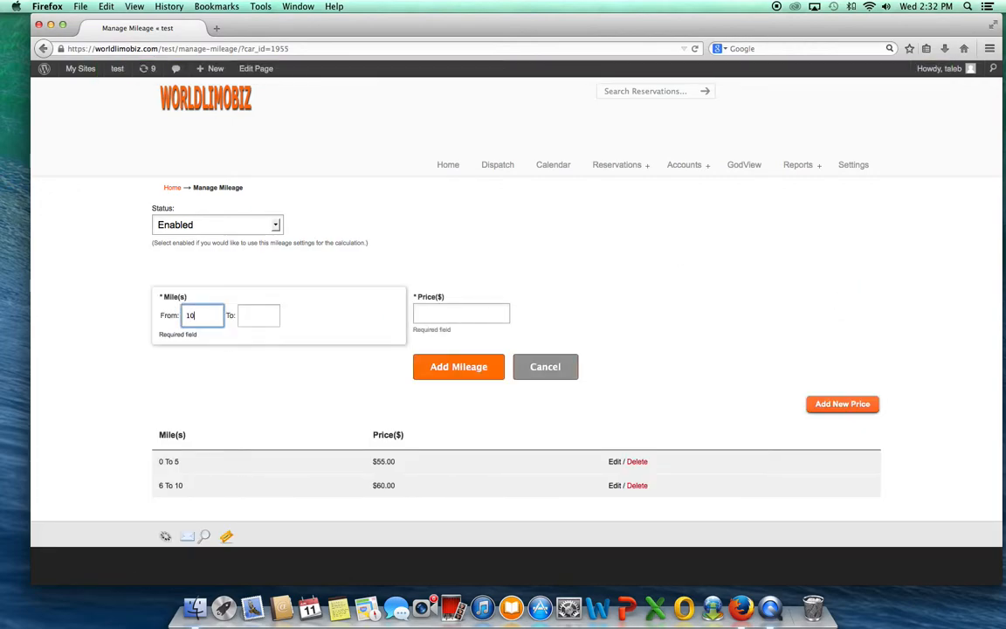
pyautogui.click(276, 319)
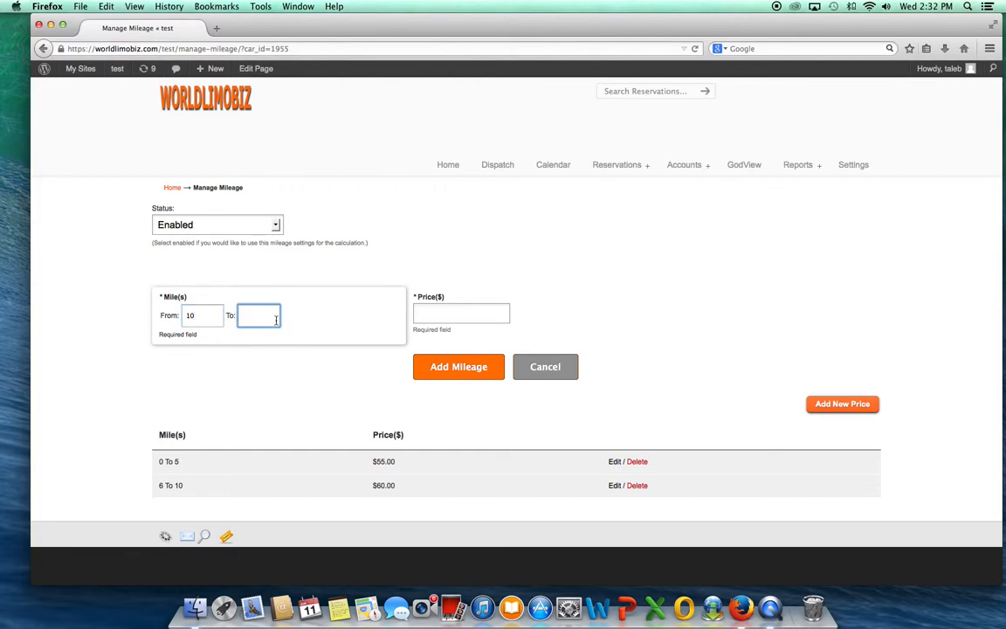
pyautogui.write('30')
pyautogui.click(192, 315)
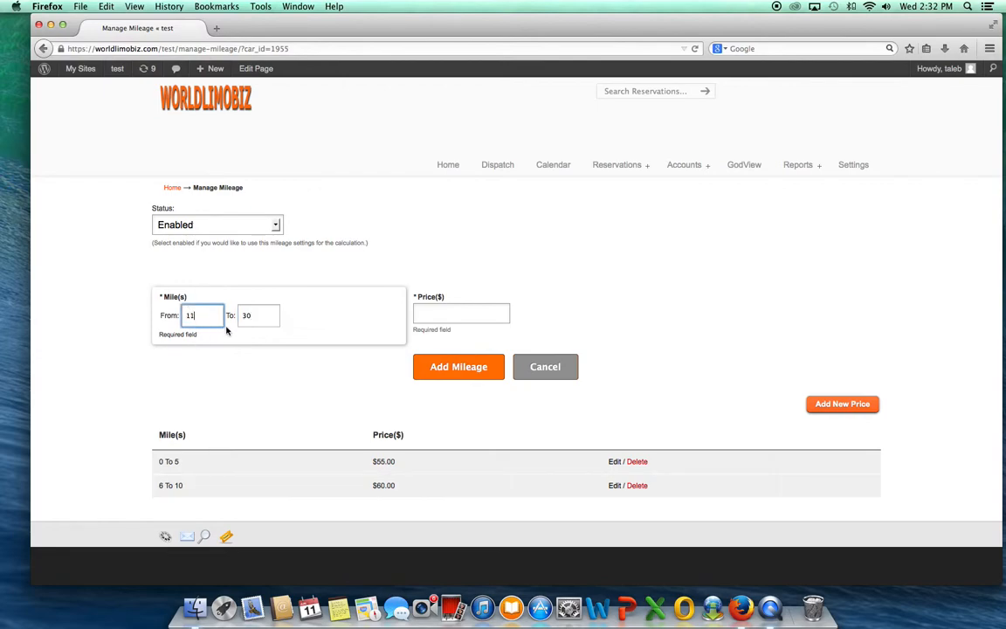
pyautogui.click(460, 314)
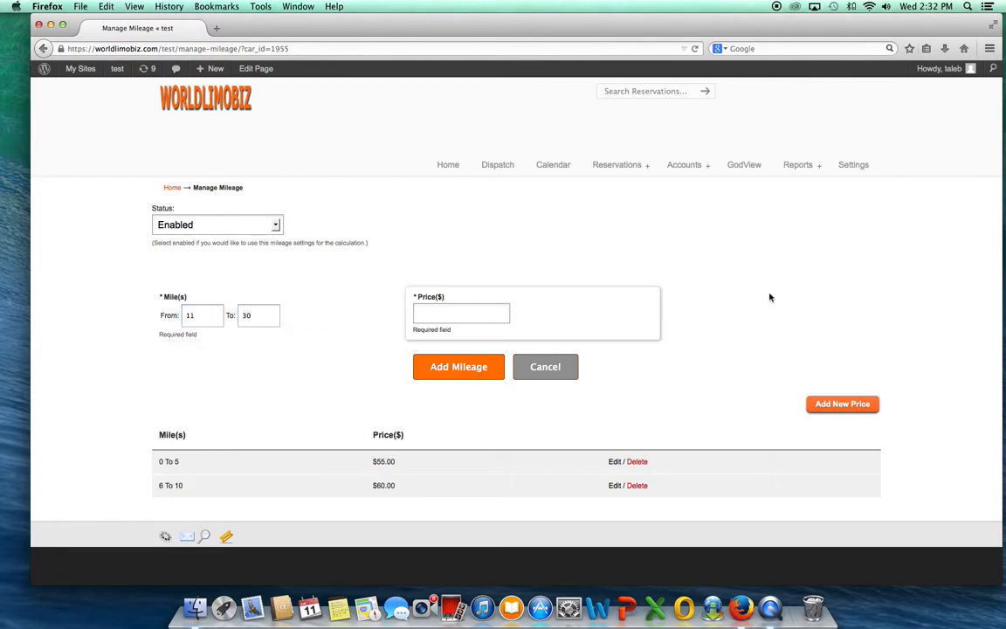
pyautogui.write('75')
pyautogui.click(466, 373)
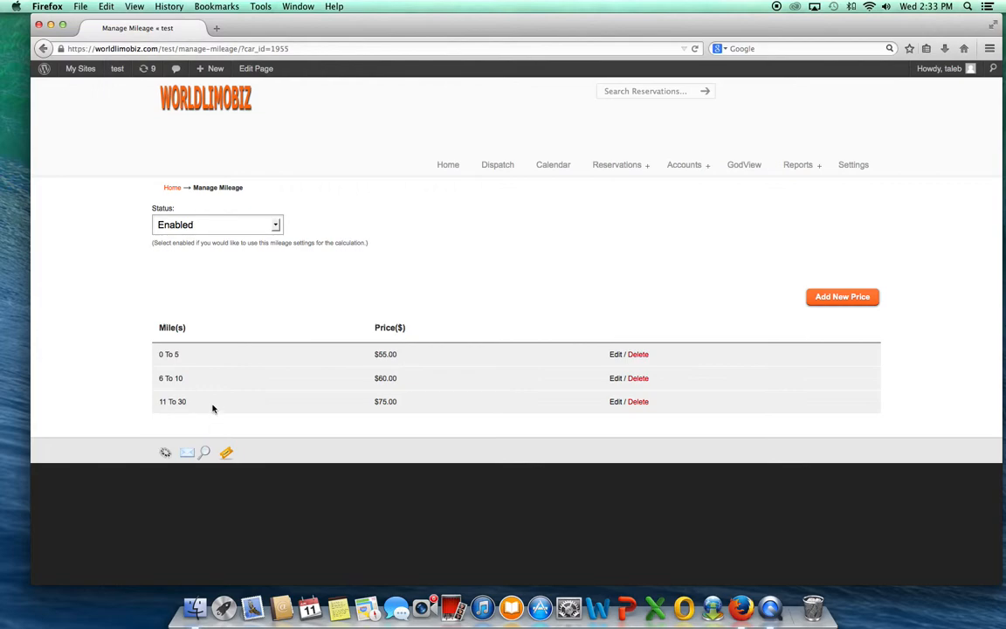
pyautogui.click(842, 298)
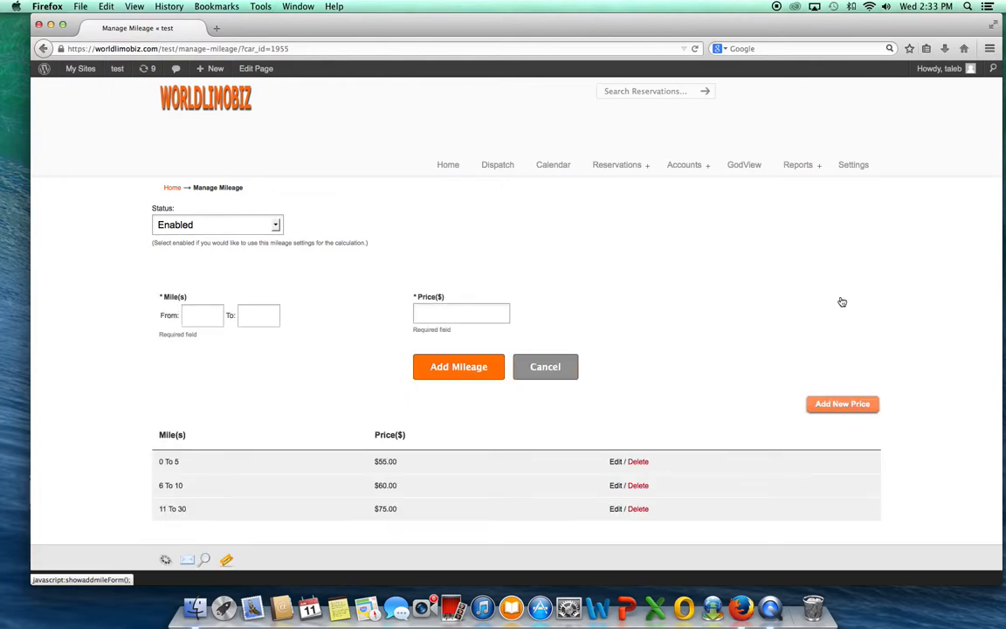
pyautogui.click(219, 316)
pyautogui.write('1')
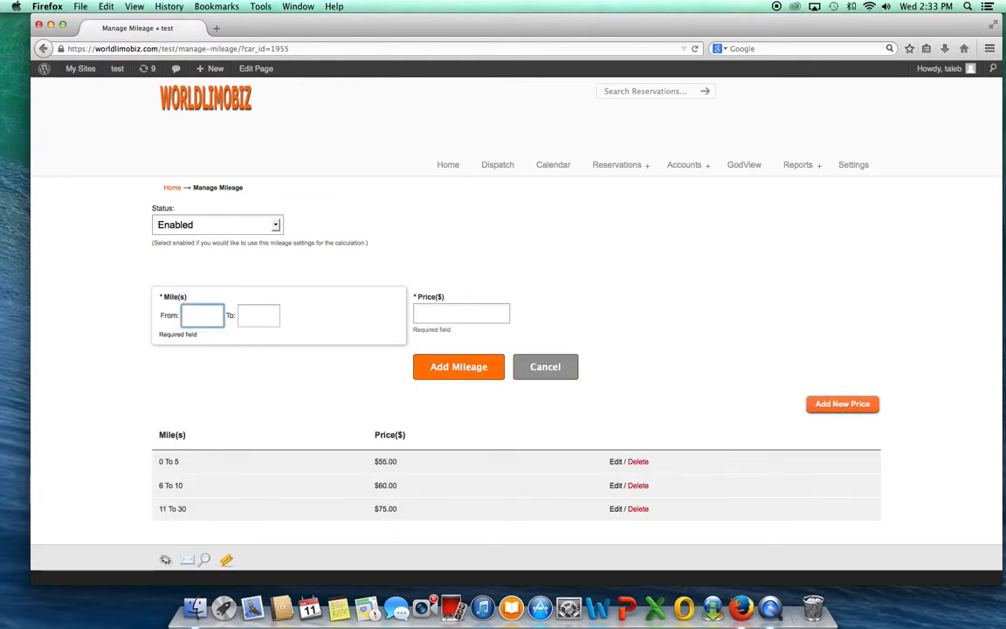
pyautogui.click(268, 314)
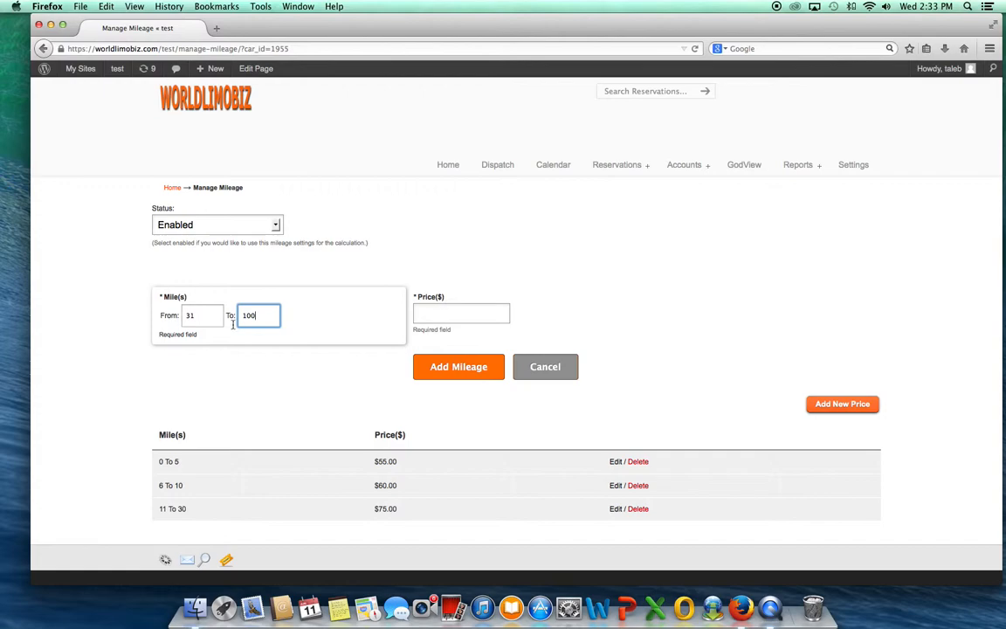
pyautogui.click(545, 368)
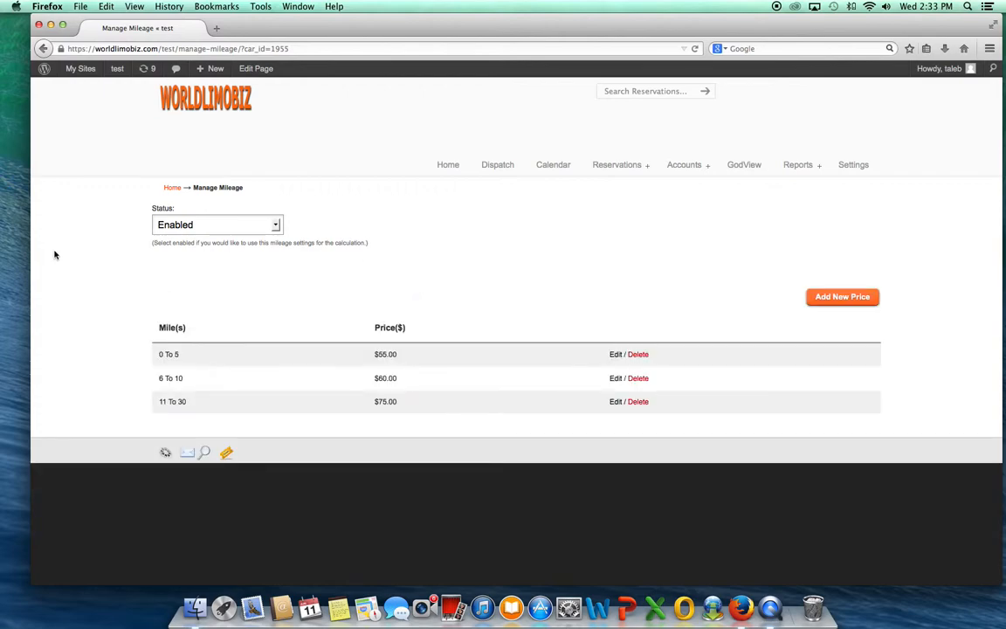
# Step: Open the system settings and look through the modules' descriptions, including Gratuity, Airport Tax, Per Passenger Price and Zone Exception
pyautogui.click(859, 169)
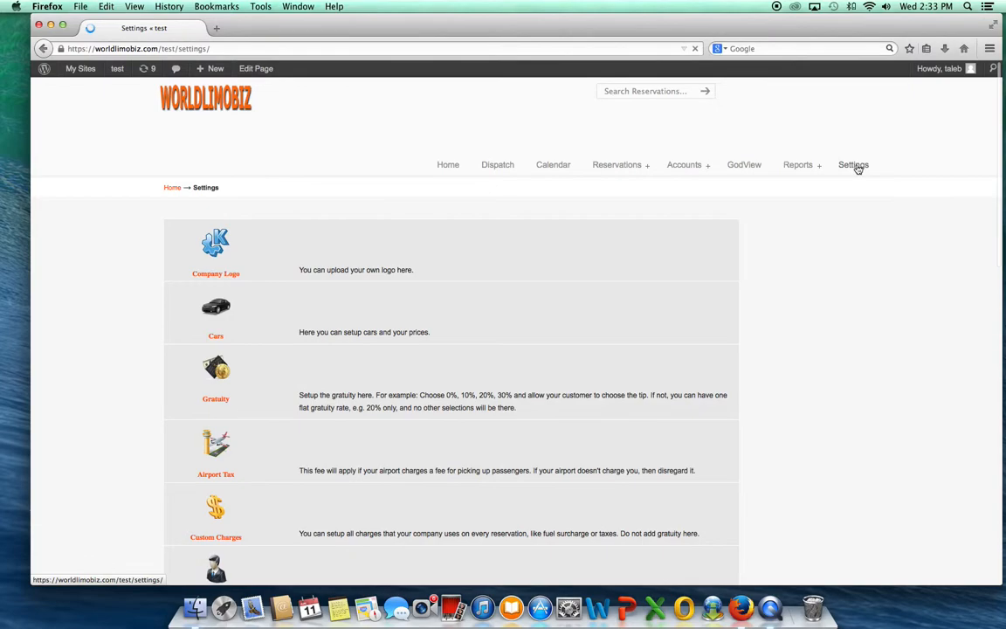
pyautogui.click(134, 310)
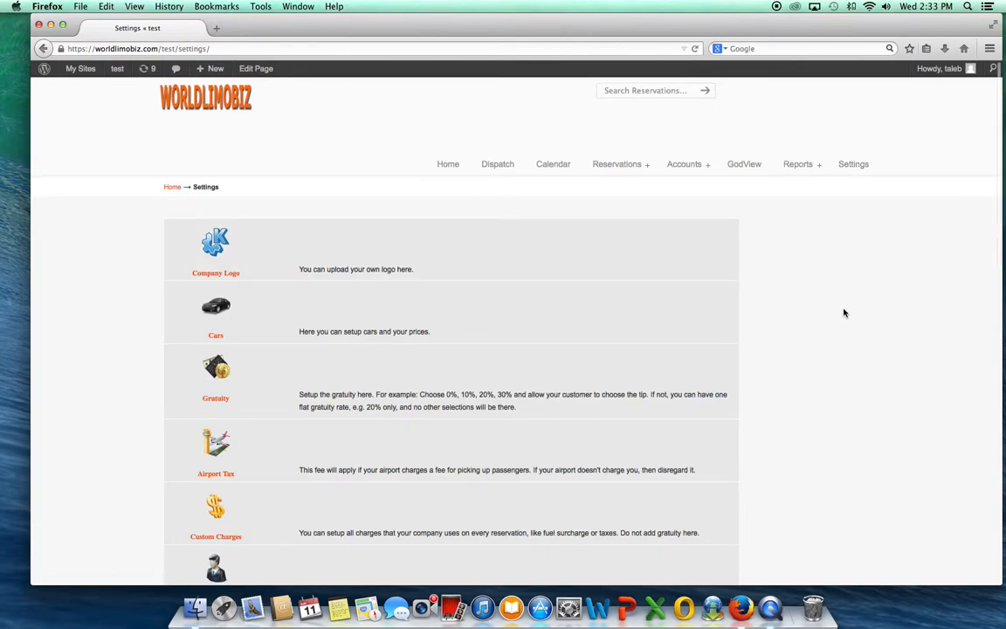
pyautogui.scroll(-3, 842, 311)
pyautogui.scroll(-2, 831, 306)
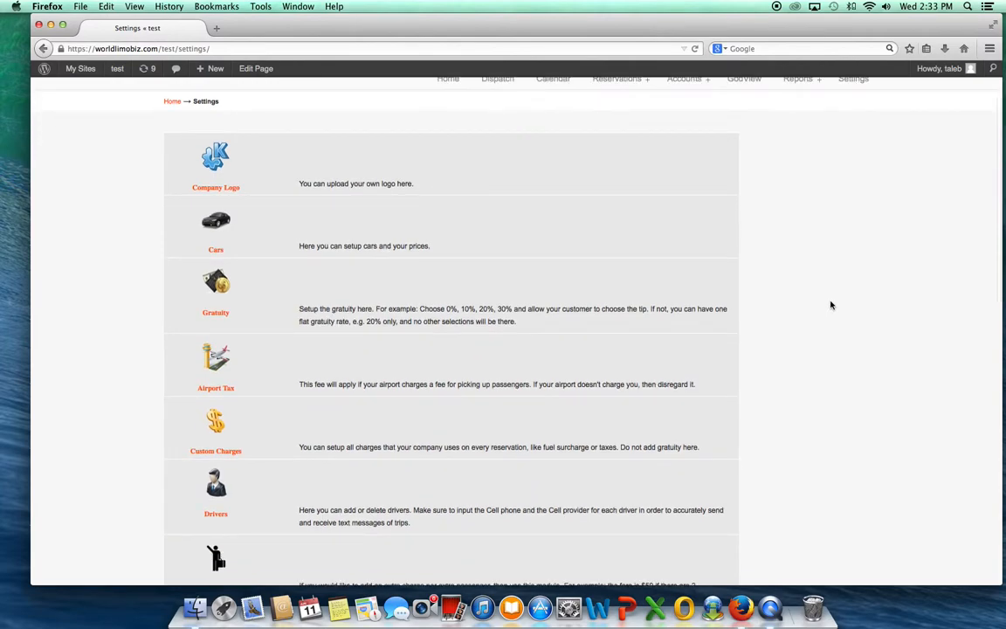
pyautogui.scroll(-3, 831, 304)
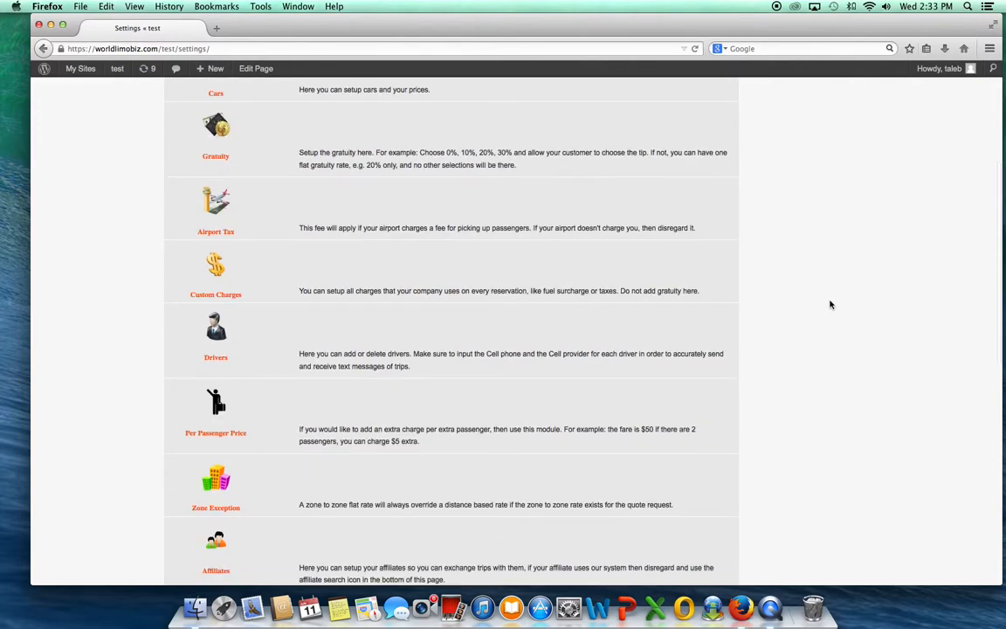
pyautogui.scroll(2, 831, 304)
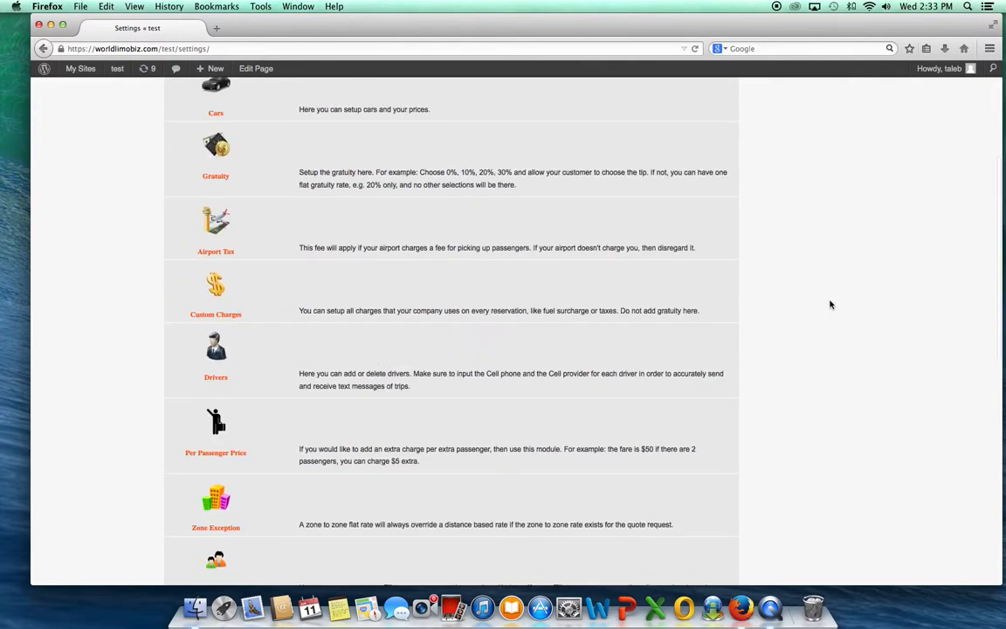
pyautogui.scroll(-1, 831, 304)
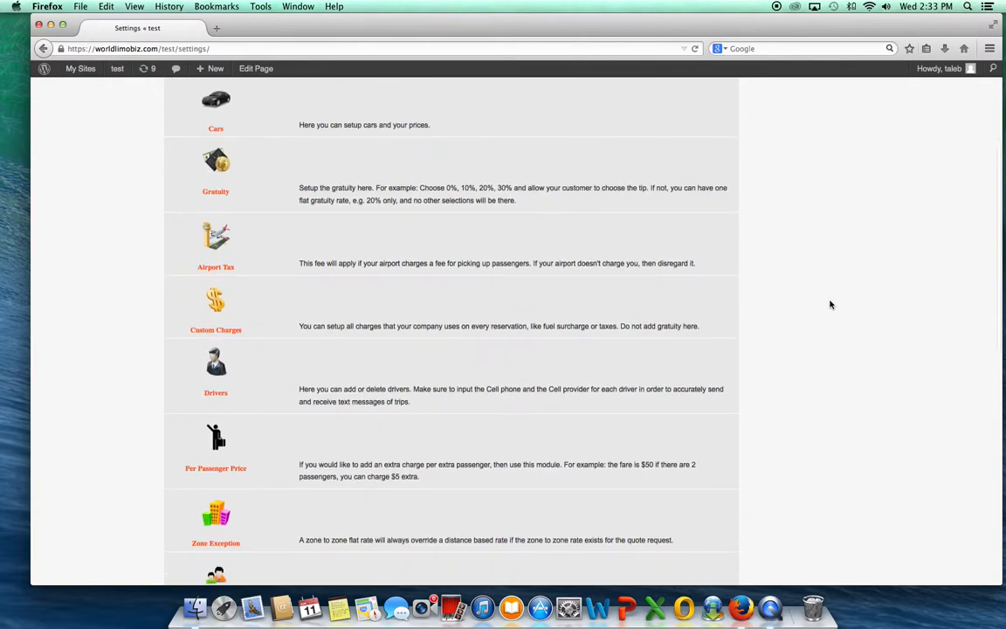
pyautogui.scroll(-3, 831, 304)
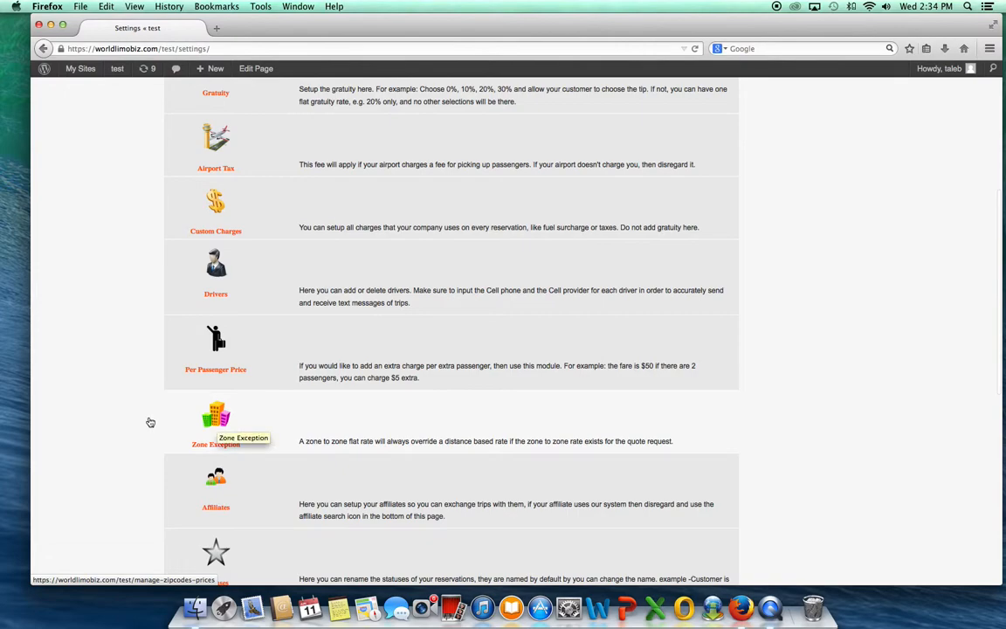
pyautogui.scroll(1, 112, 401)
pyautogui.scroll(5, 112, 401)
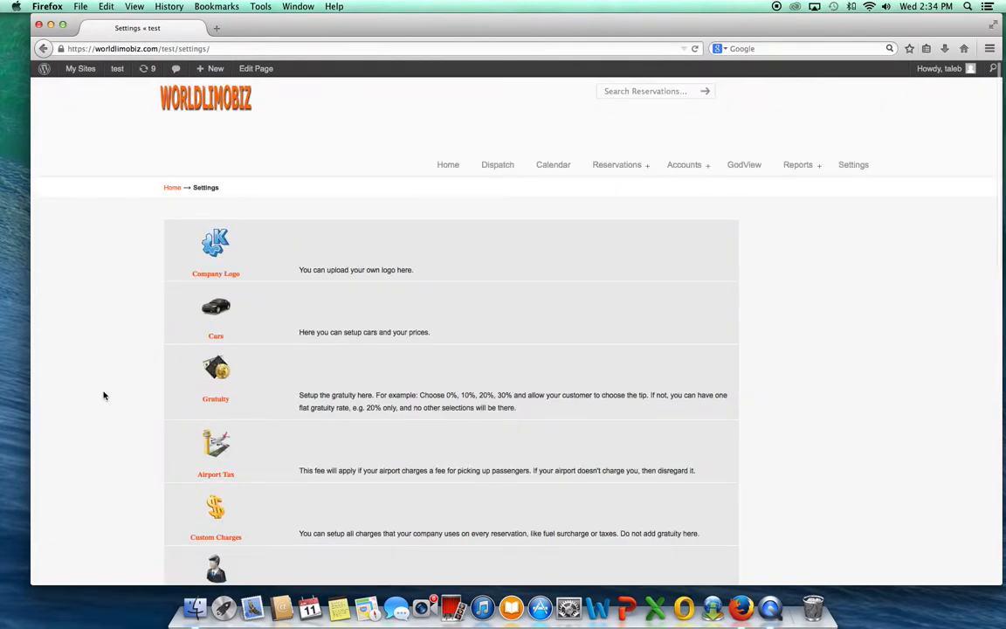